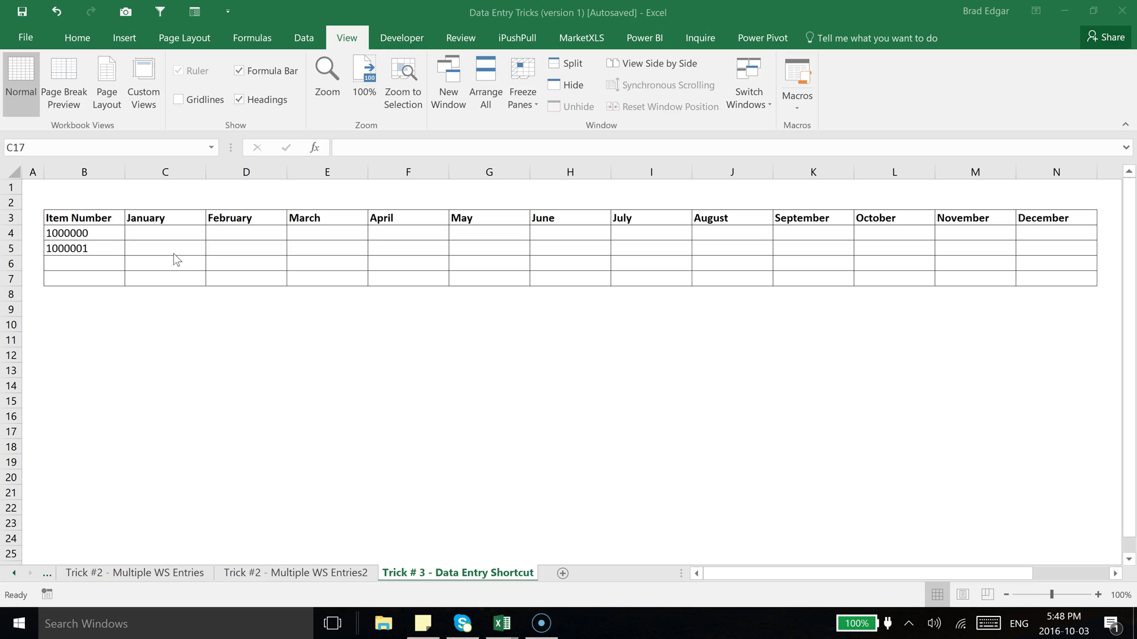
click(91, 248)
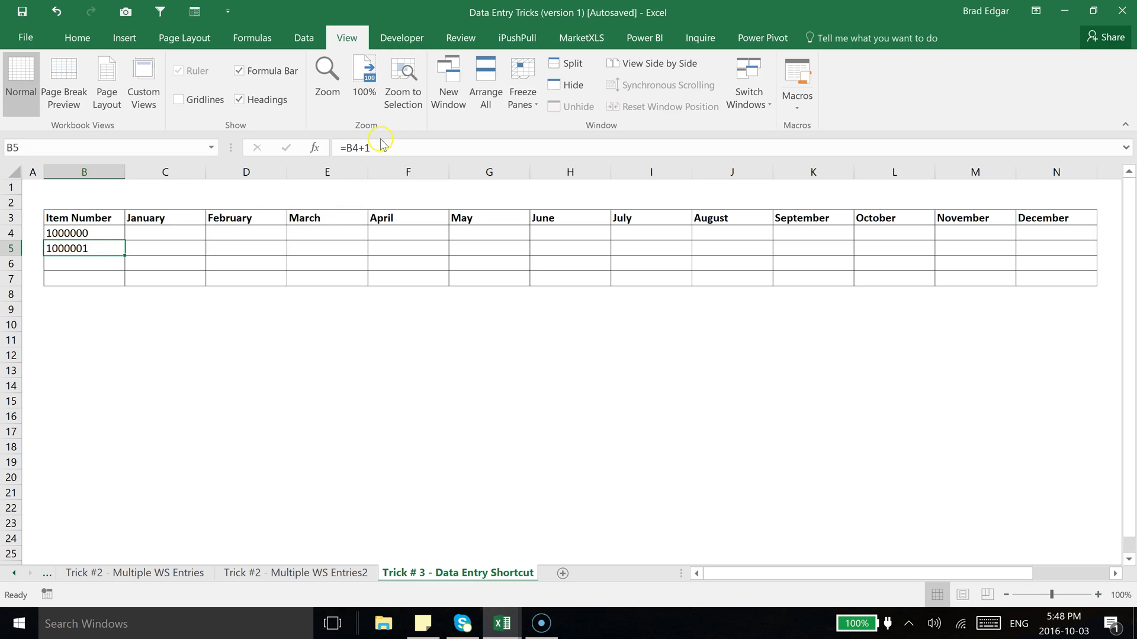
click(112, 259)
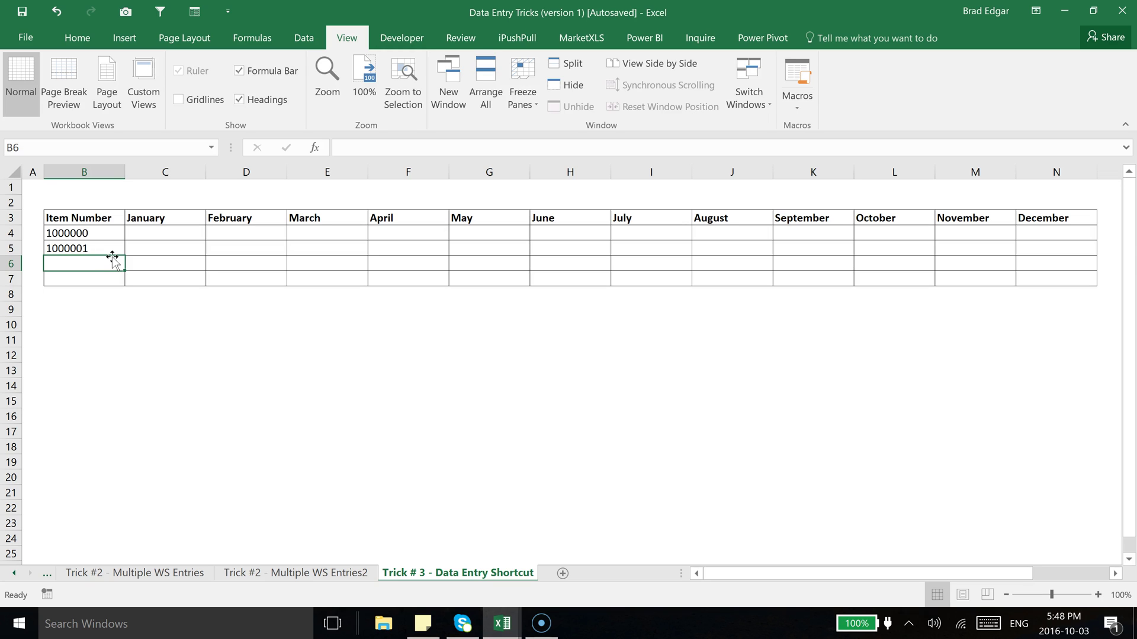
click(113, 253)
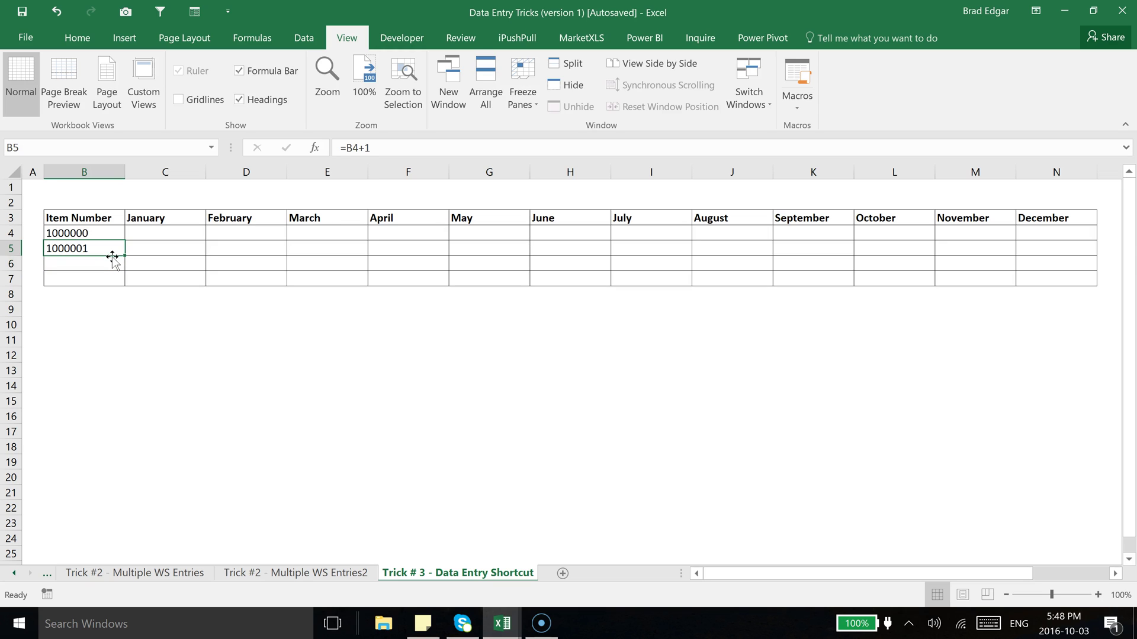
click(113, 258)
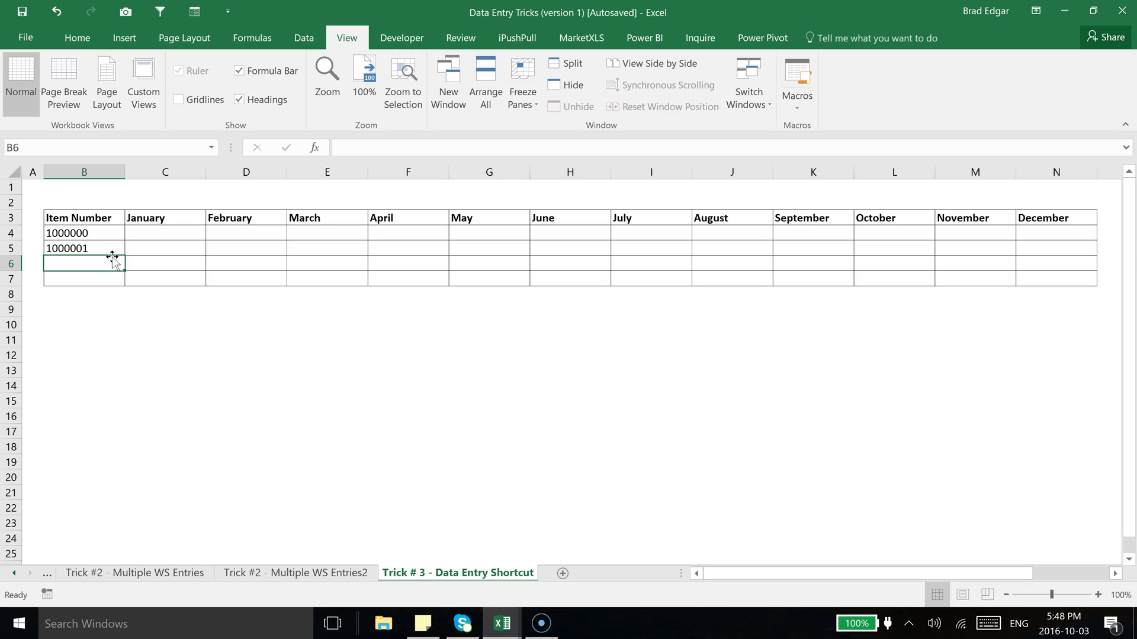
- Fill B5's +1 formula down into B6 to get item number 1000002
key(ctrl+d)
- Hide rows 5 and 6, which hold 1000001 and 1000002
click(15, 264)
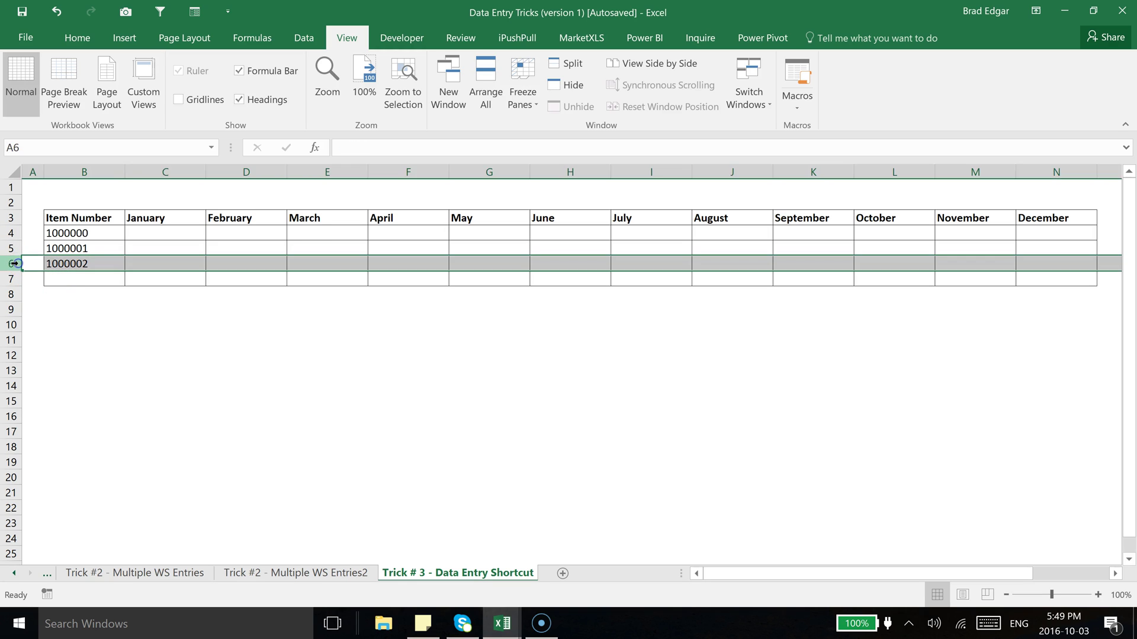
right_click(15, 264)
key(Escape)
click(9, 248)
right_click(9, 249)
key(Escape)
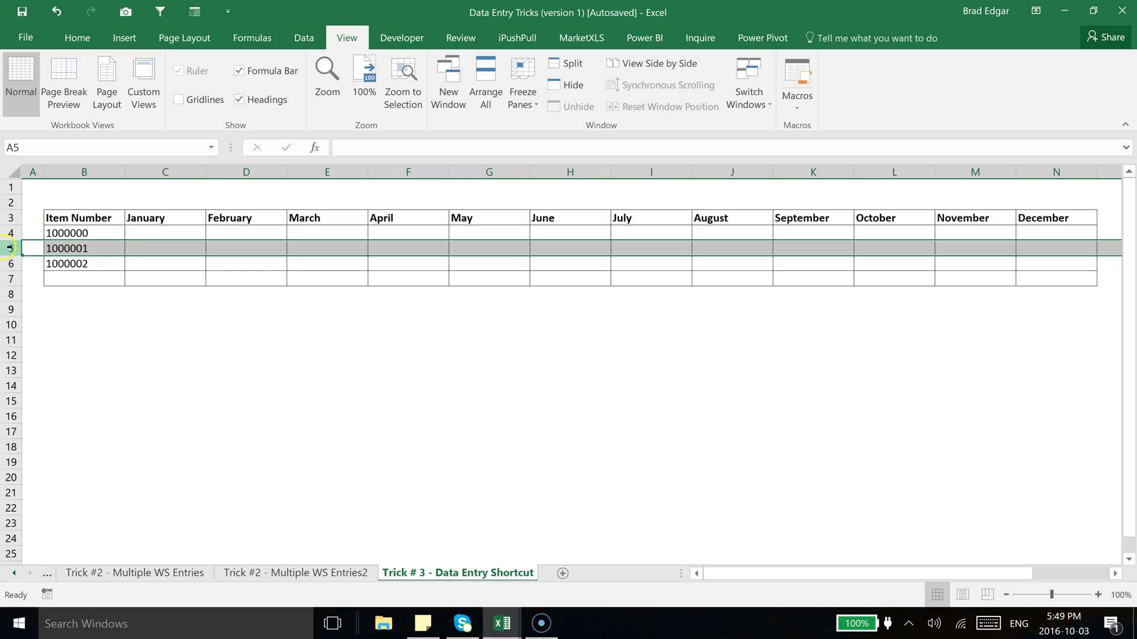
drag(11, 249, 13, 264)
right_click(15, 264)
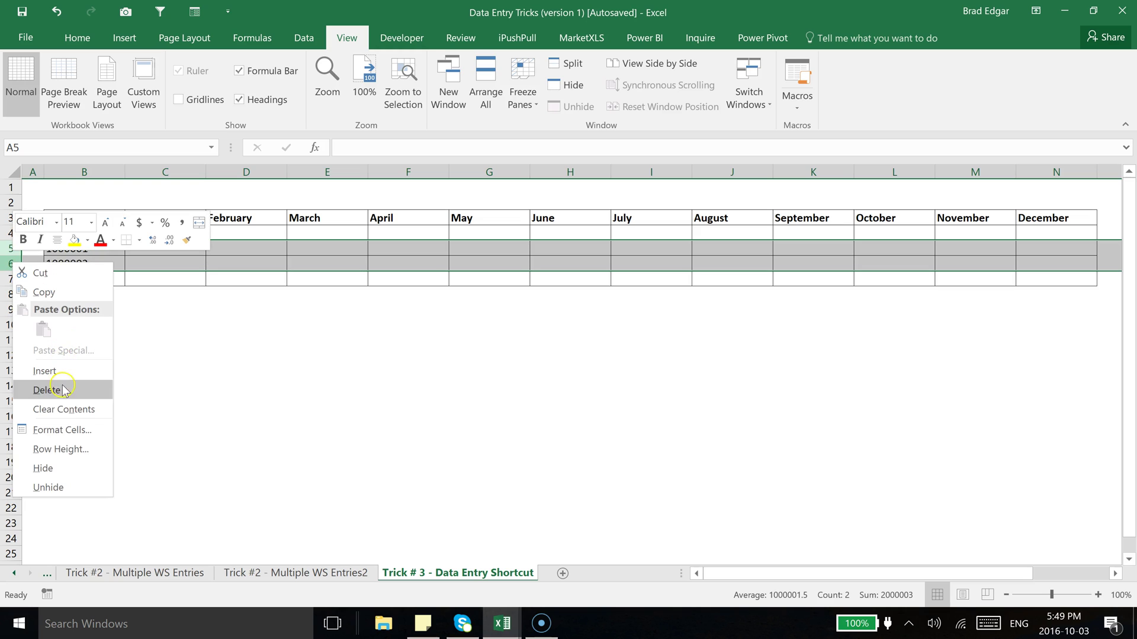
click(43, 468)
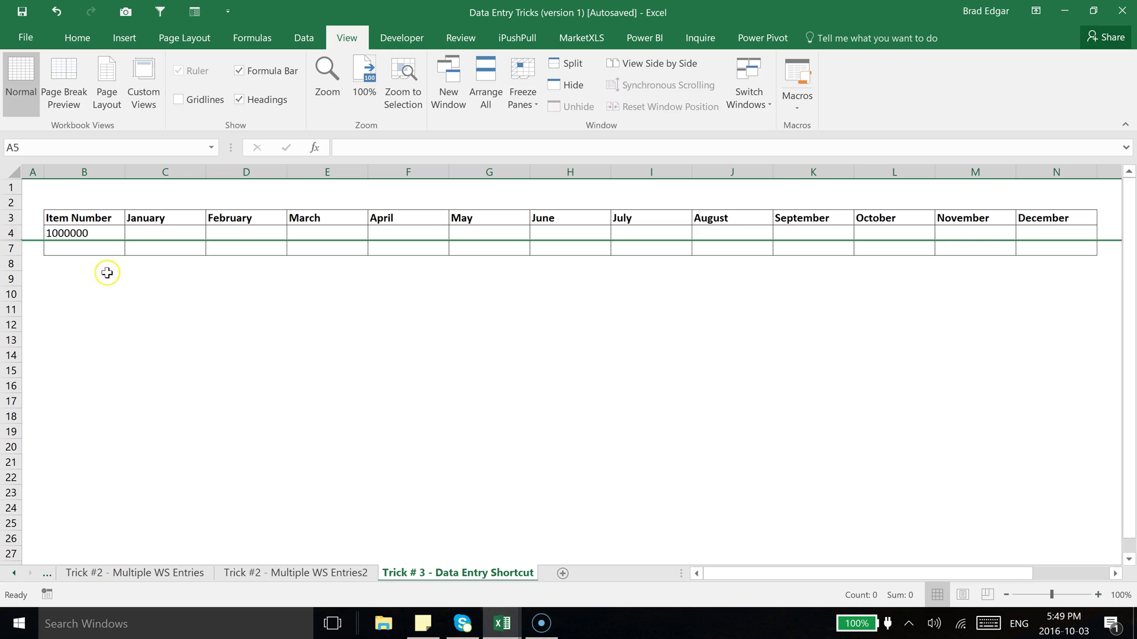
- Fill B7 down from the hidden row above so it shows 1000003
click(92, 250)
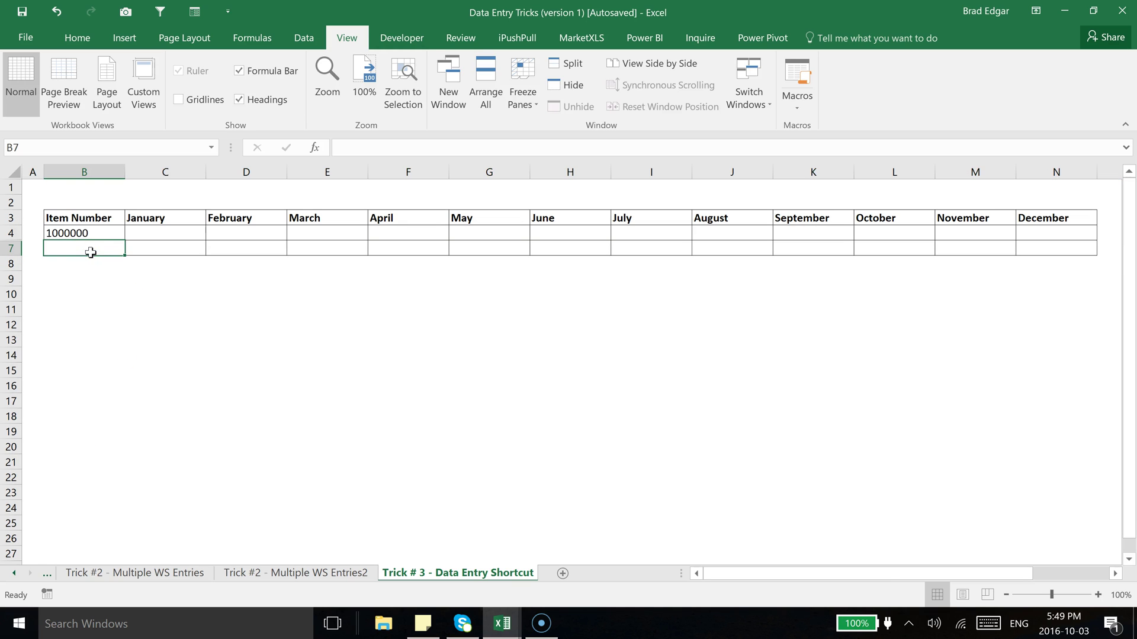
key(ctrl+d)
drag(12, 233, 16, 248)
- Unhide rows 5 and 6 so item numbers 1000000 through 1000003 all show
right_click(15, 245)
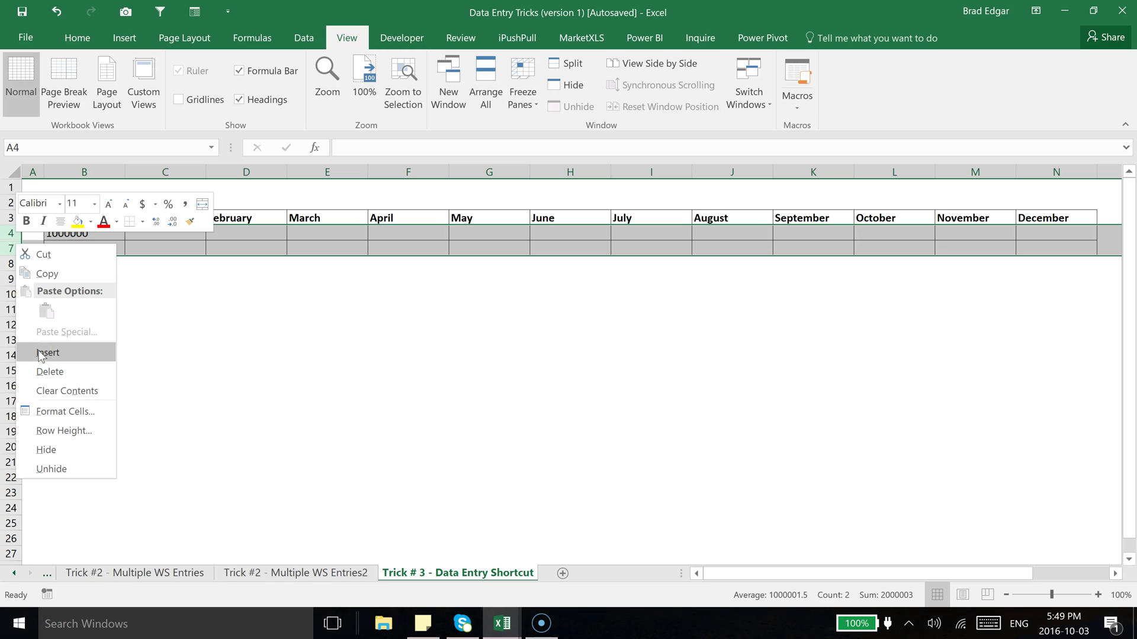
click(50, 469)
click(230, 401)
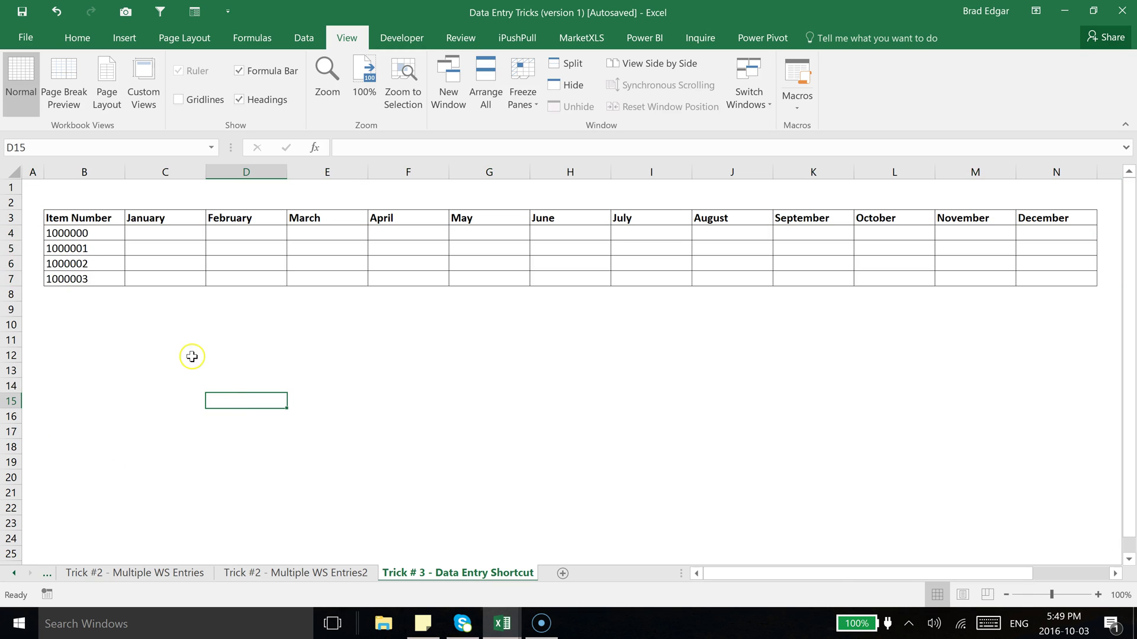
click(183, 325)
- Enter =rand()*1000 in C4, the first January cell
click(152, 225)
key(Down)
text(=)
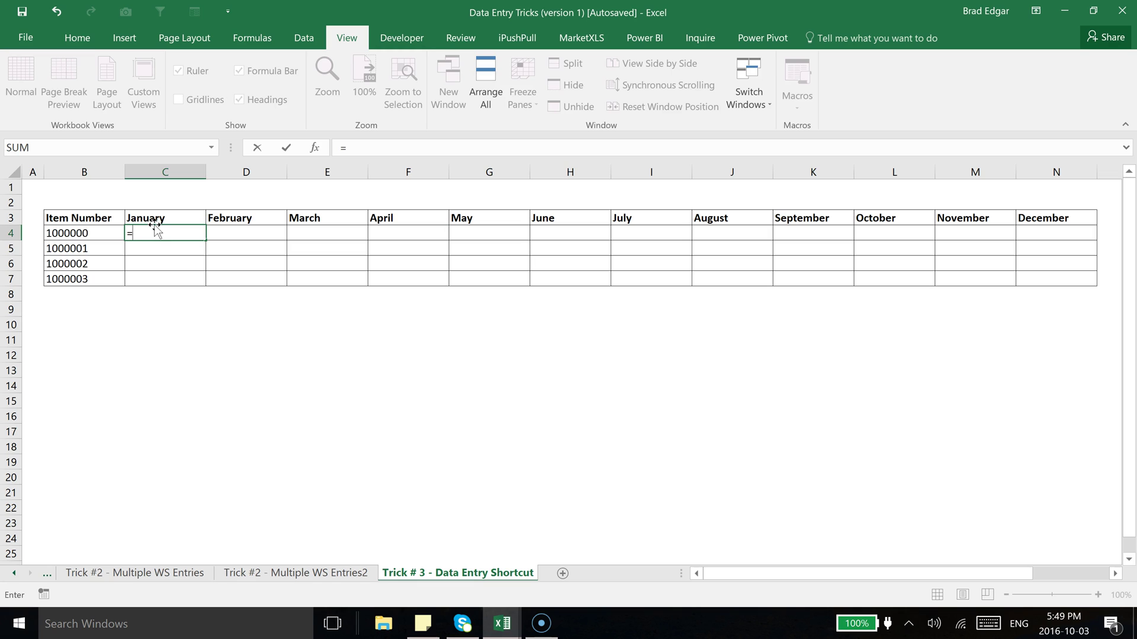
text(rand()
key(BackSpace)
text()*1)
text(000)
key(Return)
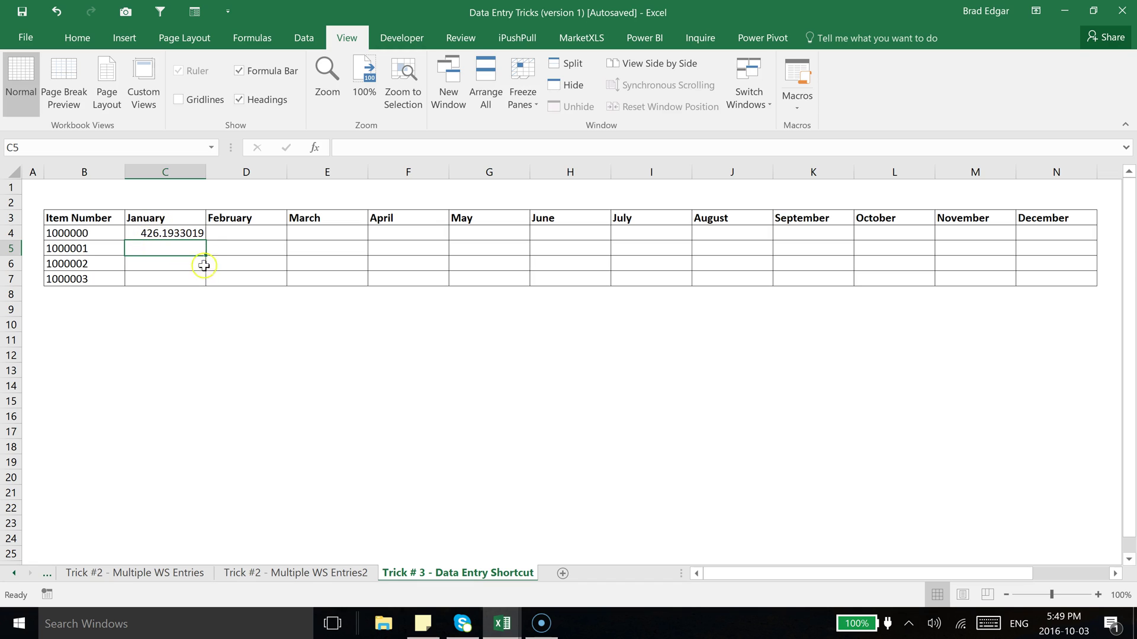
click(194, 233)
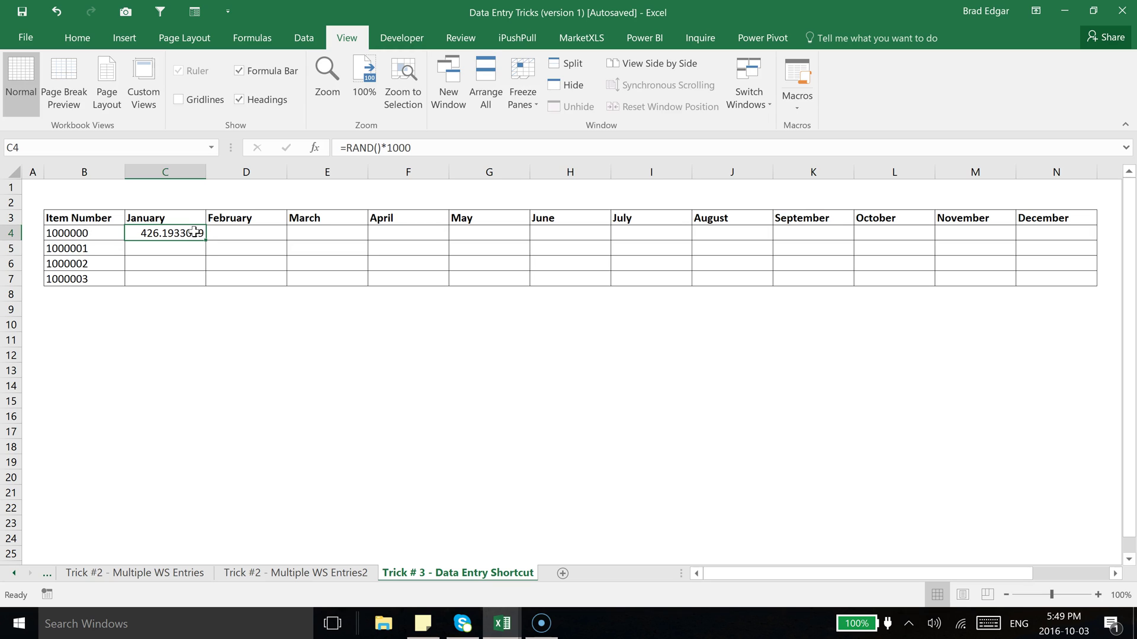
key(Tab)
key(Tab)
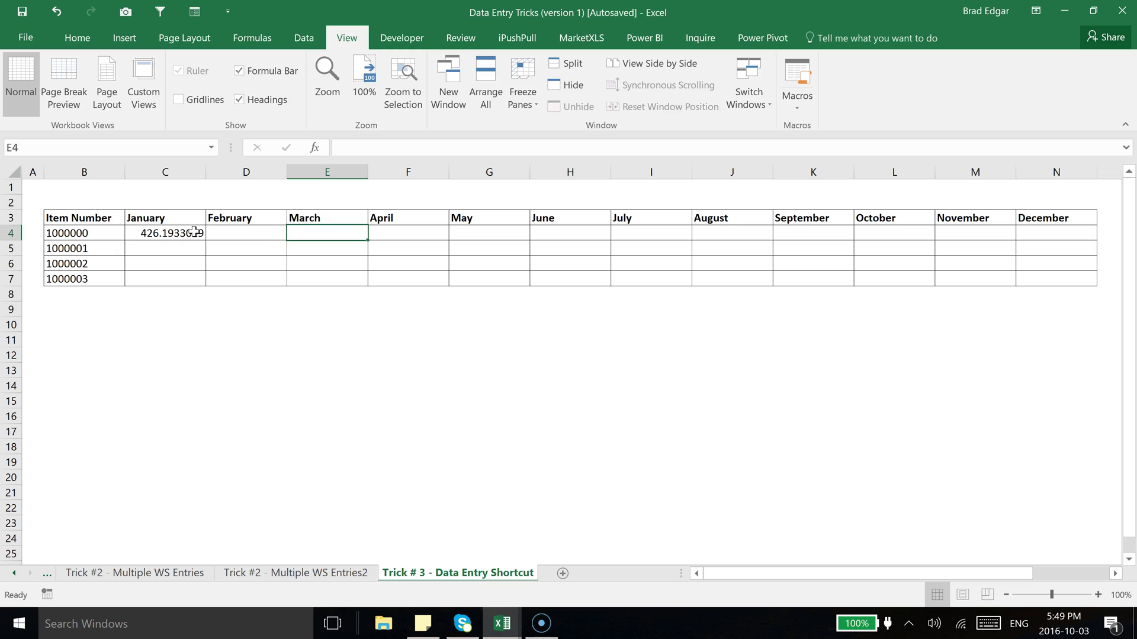
key(shift+Tab)
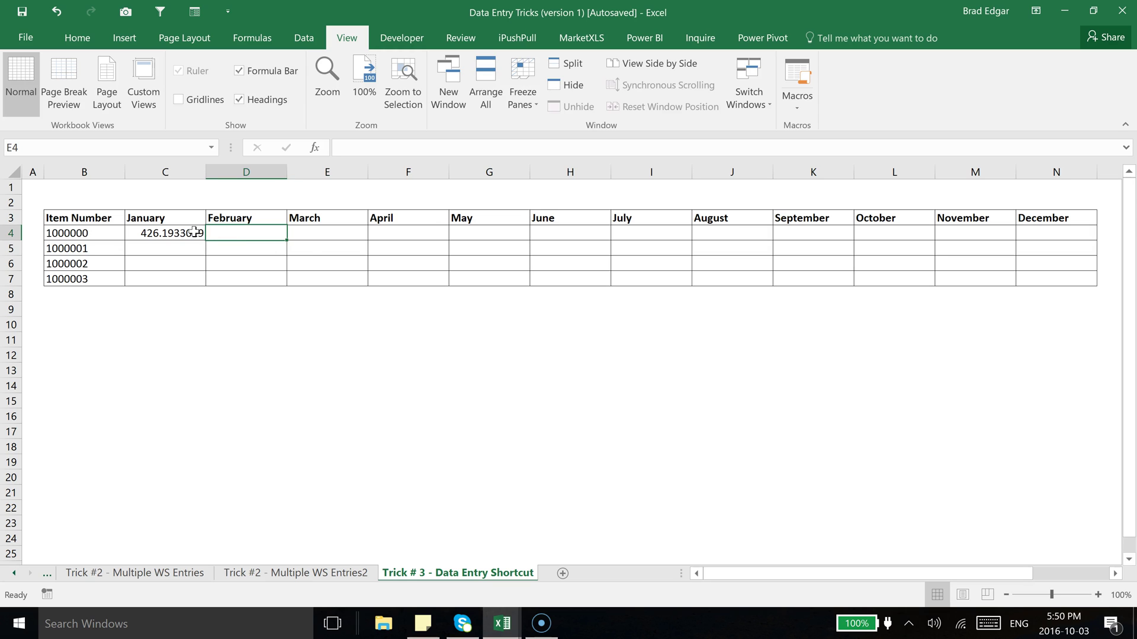
key(shift+Tab)
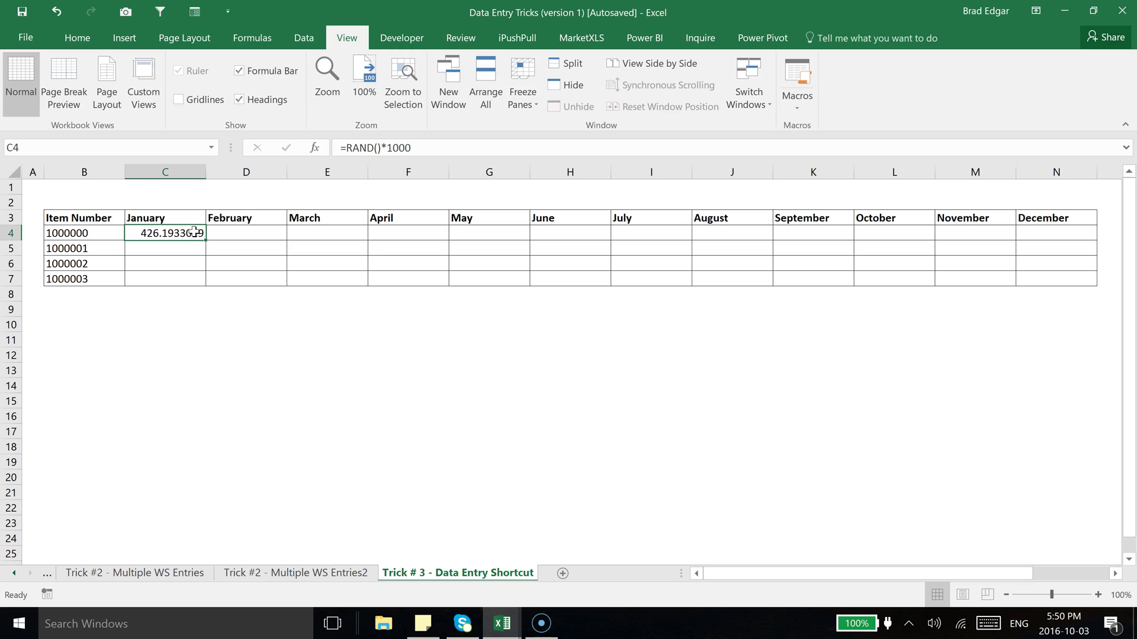
key(Up)
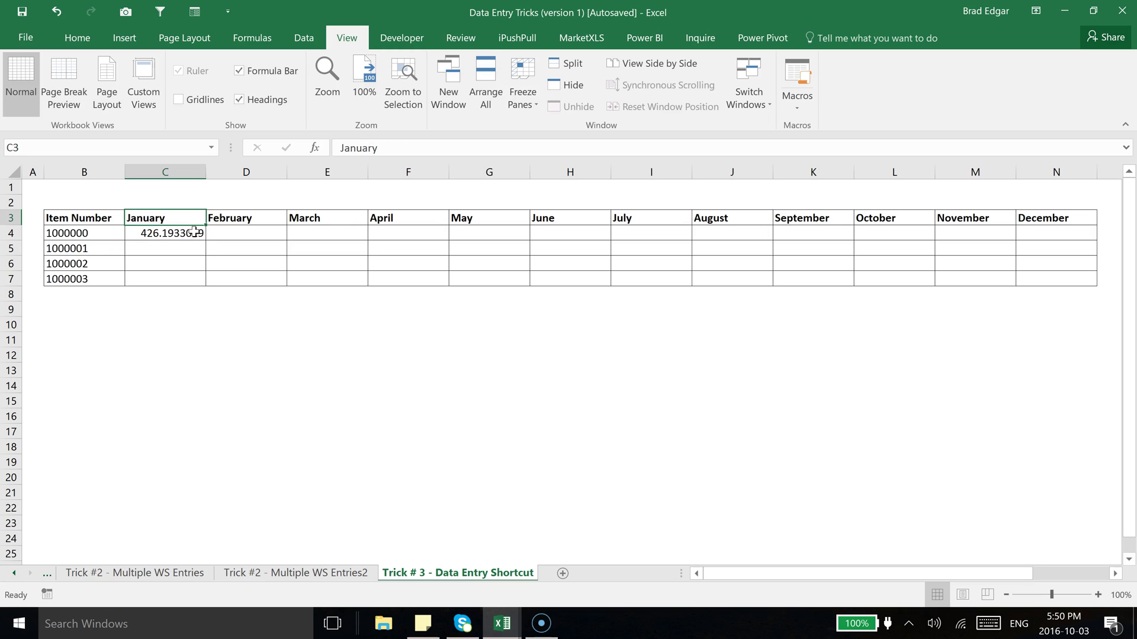
key(Down)
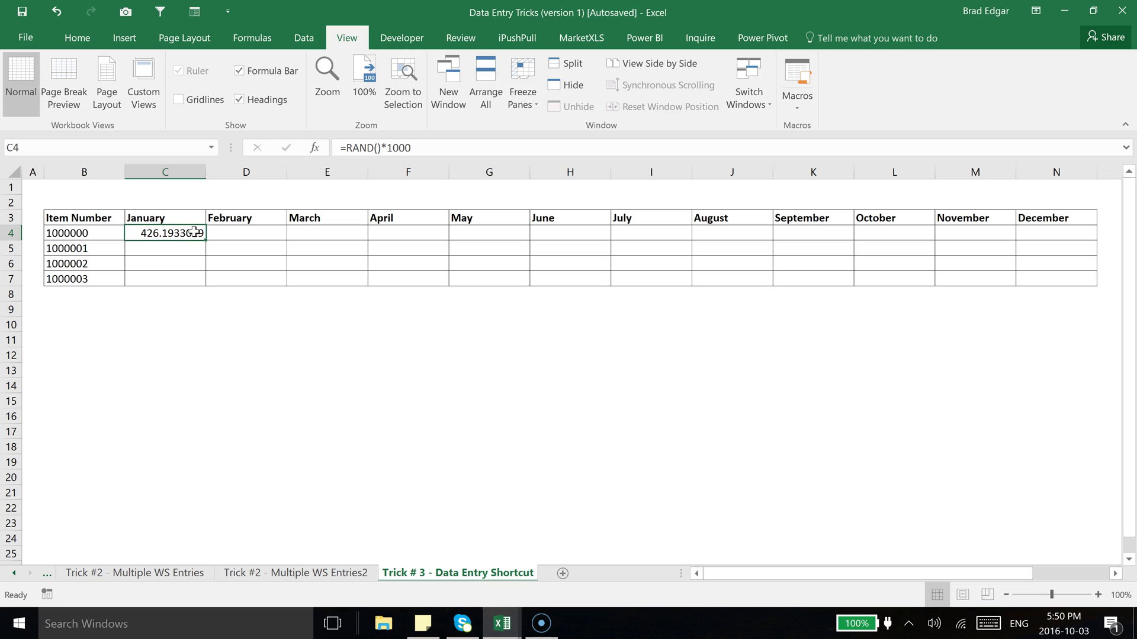
key(Left)
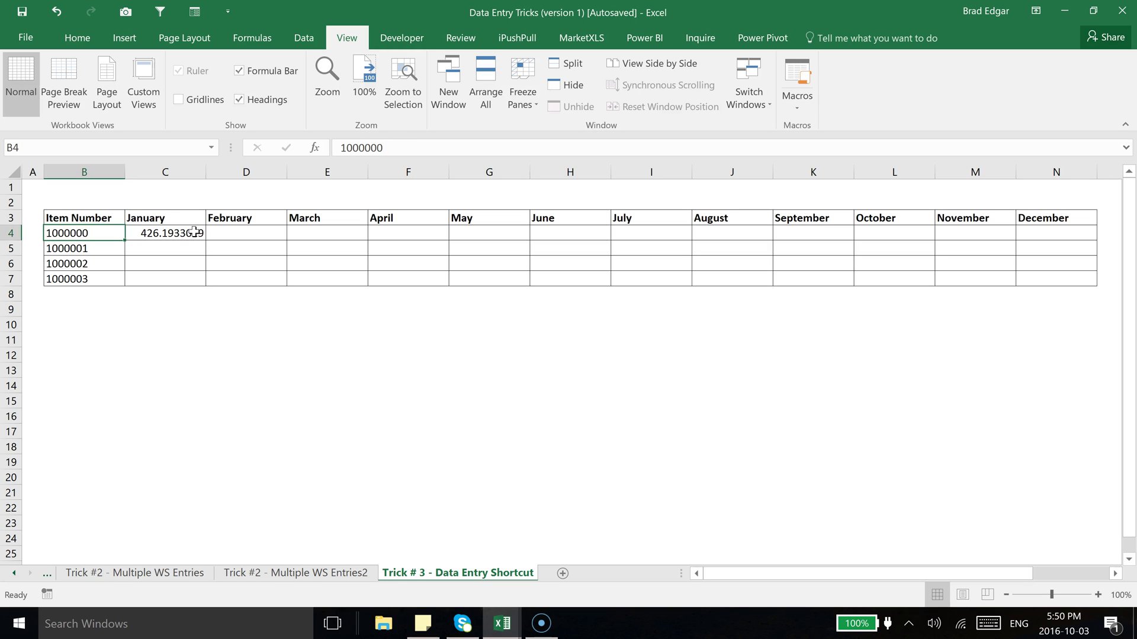
key(Right)
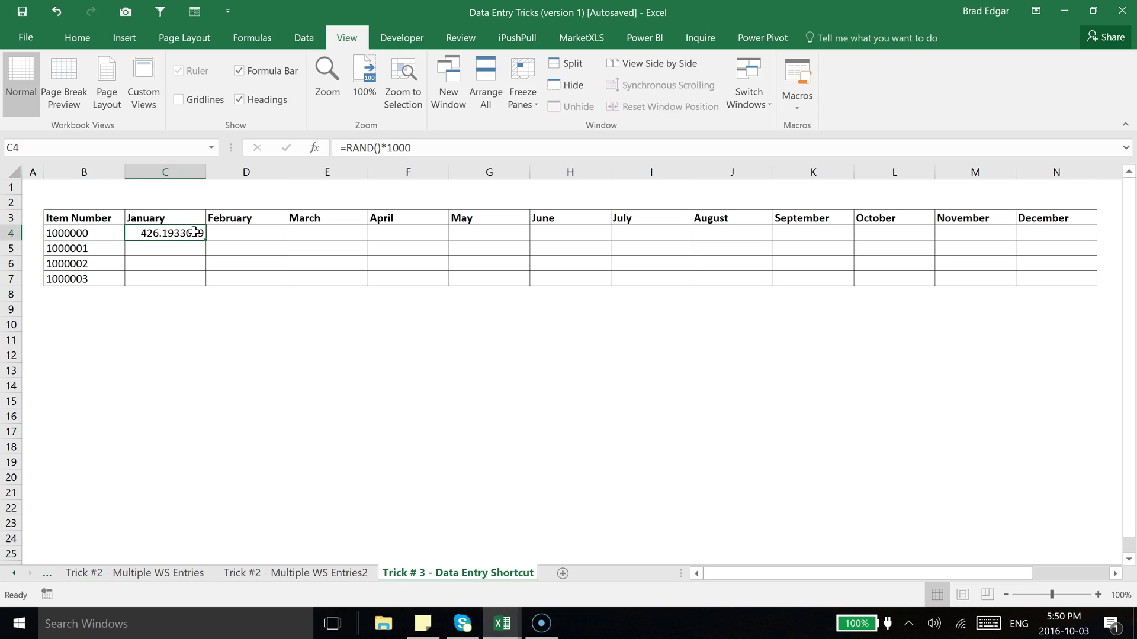
key(Right)
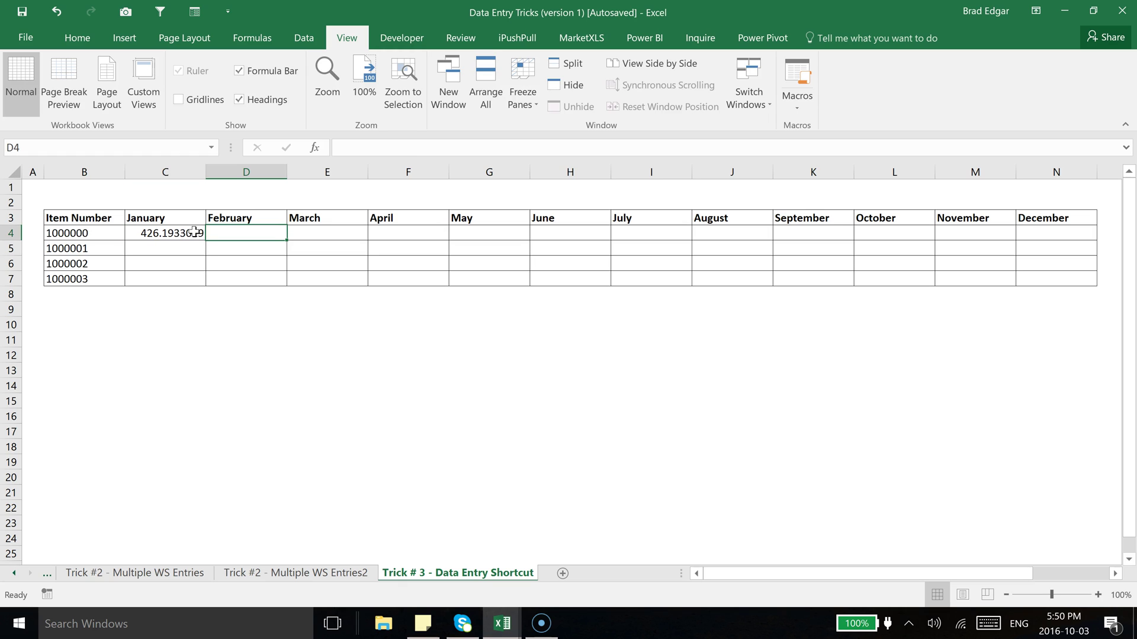
- Fill C4's =rand()*1000 formula right into D4 for February
key(ctrl+r)
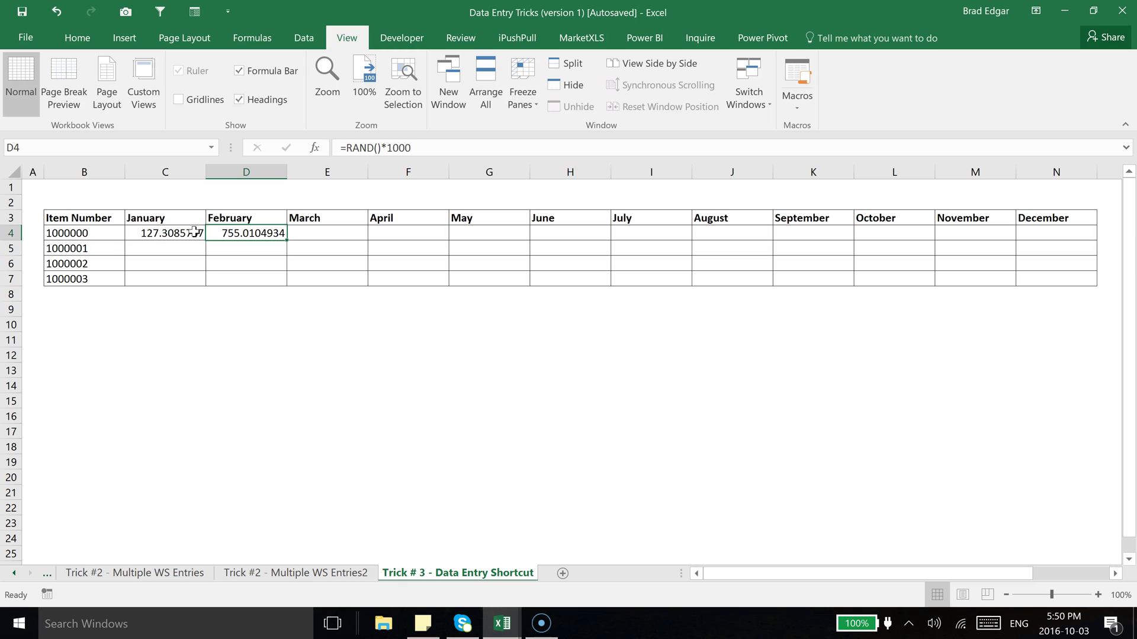